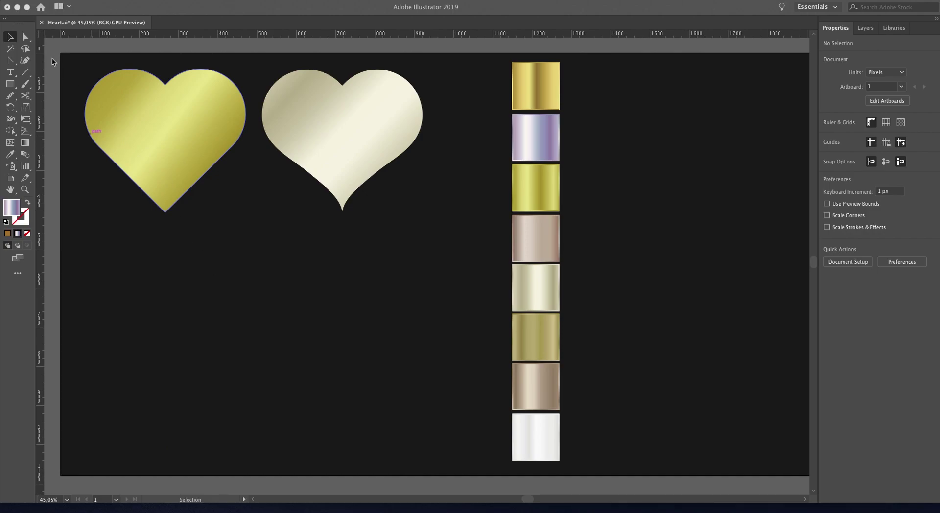
Bring the Illustrator window with Heart.ai to the front so the Align, Pathfinder and Gradient panels show
{"action": "left_click", "coordinate": [9, 86]}
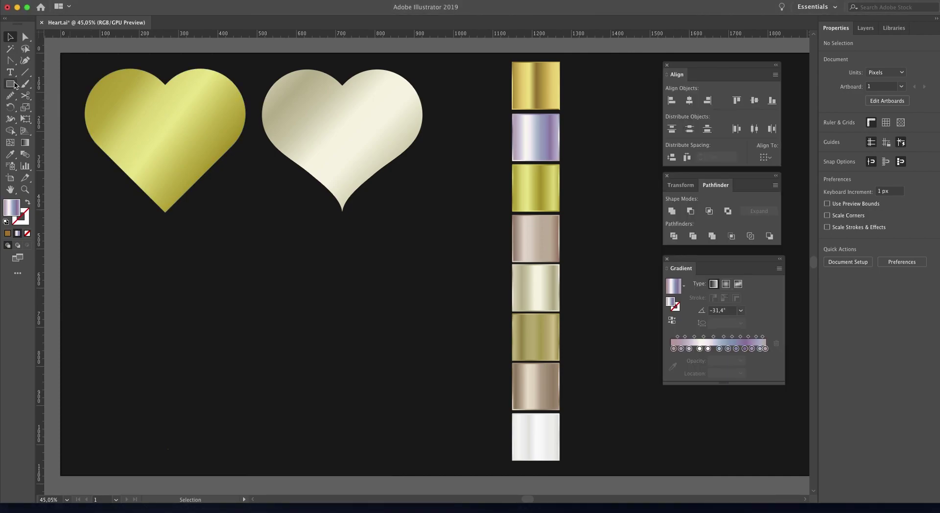
Draw a 179 × 490 px rectangle below the gold heart and fully round its corners into a pill
{"action": "left_click", "coordinate": [10, 84]}
{"action": "left_click_drag", "start_coordinate": [129, 247], "coordinate": [214, 407]}
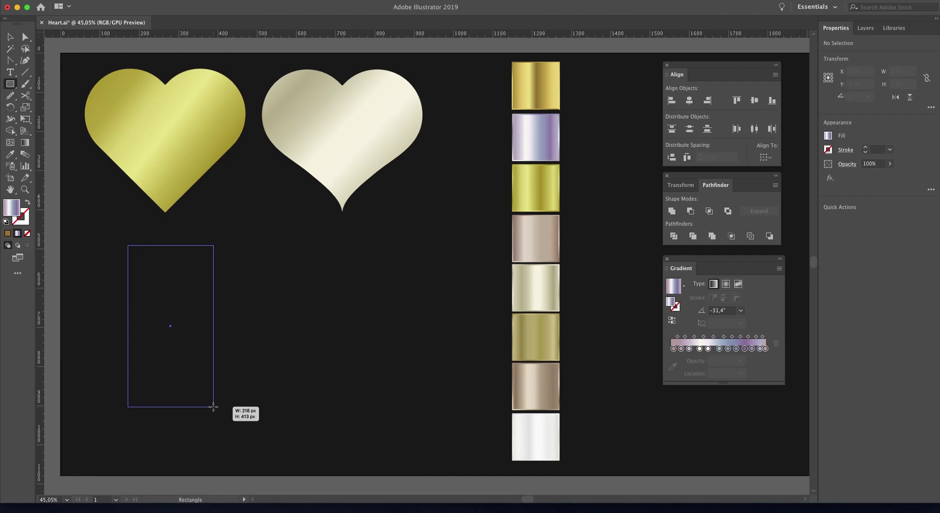
{"action": "left_click_drag", "start_coordinate": [214, 407], "coordinate": [198, 436]}
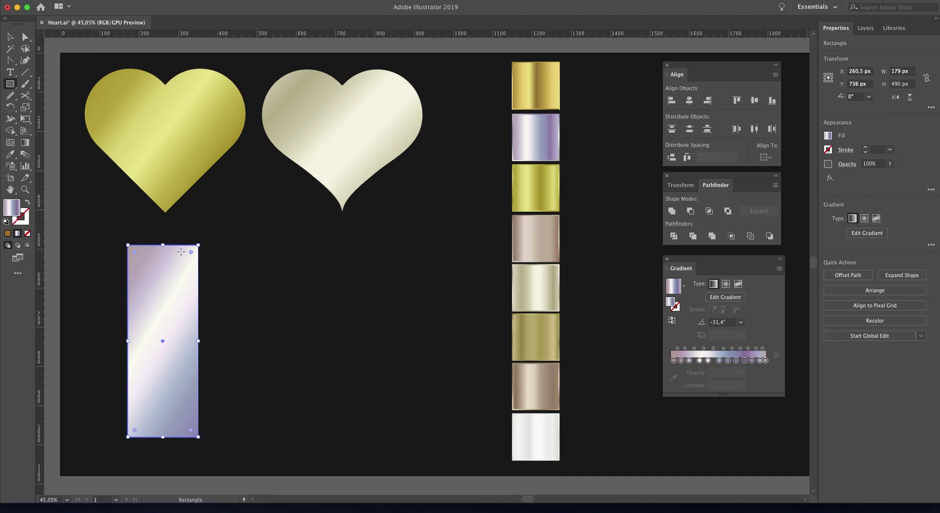
{"action": "left_click_drag", "start_coordinate": [191, 252], "coordinate": [173, 298]}
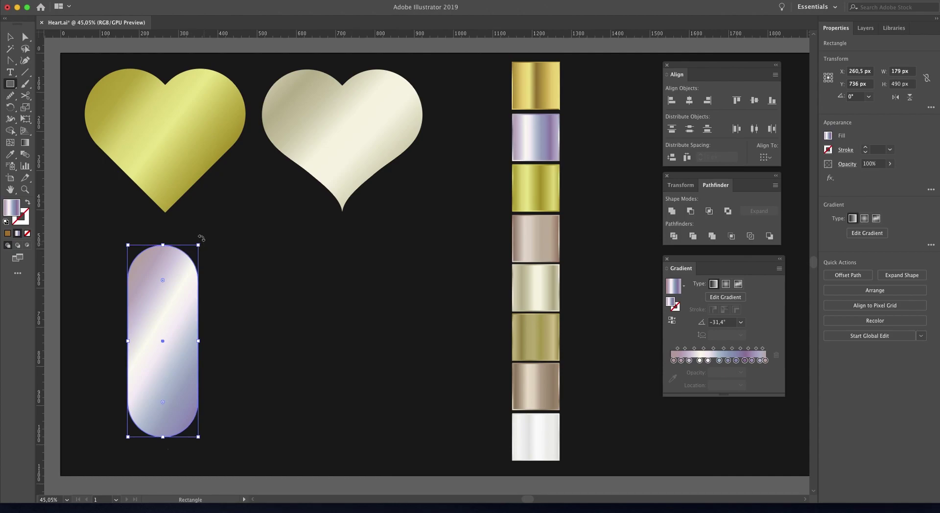
Rotate the pill 45° and place a duplicate copy to its right
{"action": "left_click", "coordinate": [10, 37]}
{"action": "left_click_drag", "start_coordinate": [202, 242], "coordinate": [128, 235]}
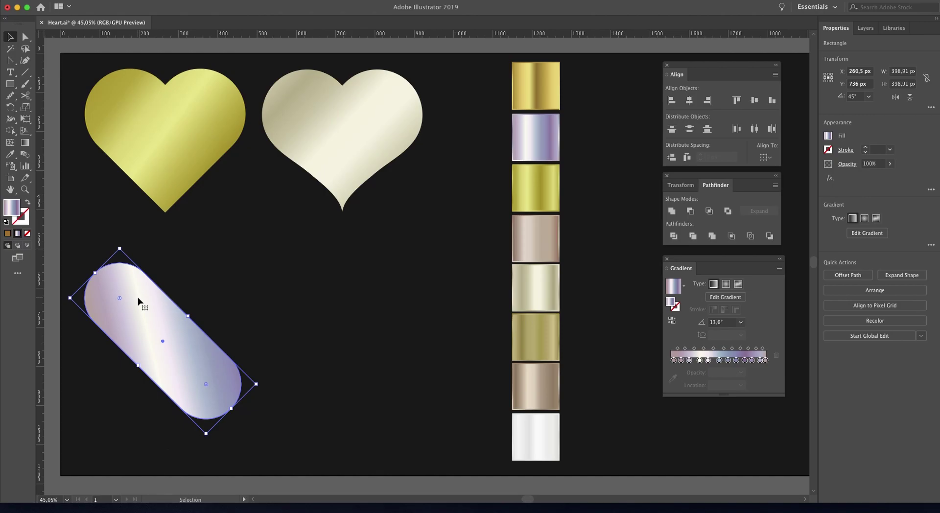
{"action": "left_click_drag", "start_coordinate": [148, 319], "coordinate": [275, 308]}
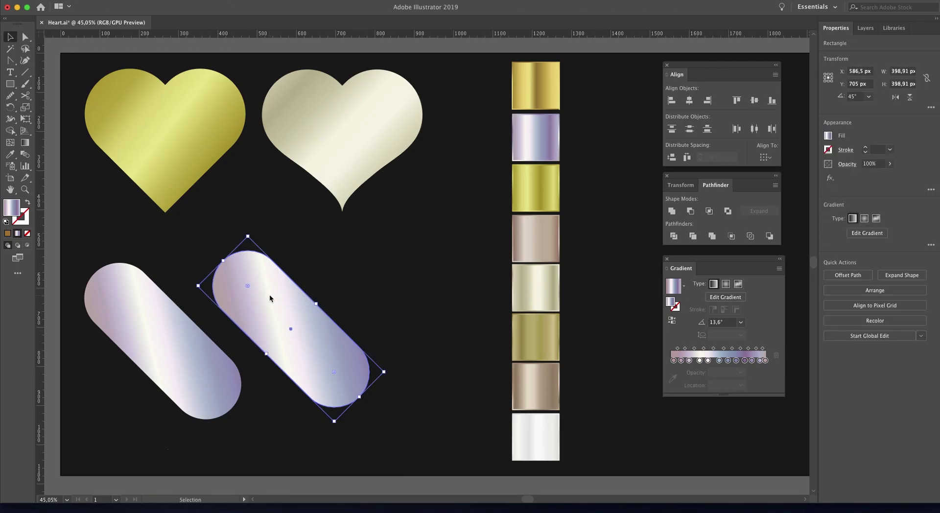
Reflect the copied pill across the vertical axis with Transform > Reflect
{"action": "right_click", "coordinate": [270, 298]}
{"action": "mouse_move", "coordinate": [344, 439]}
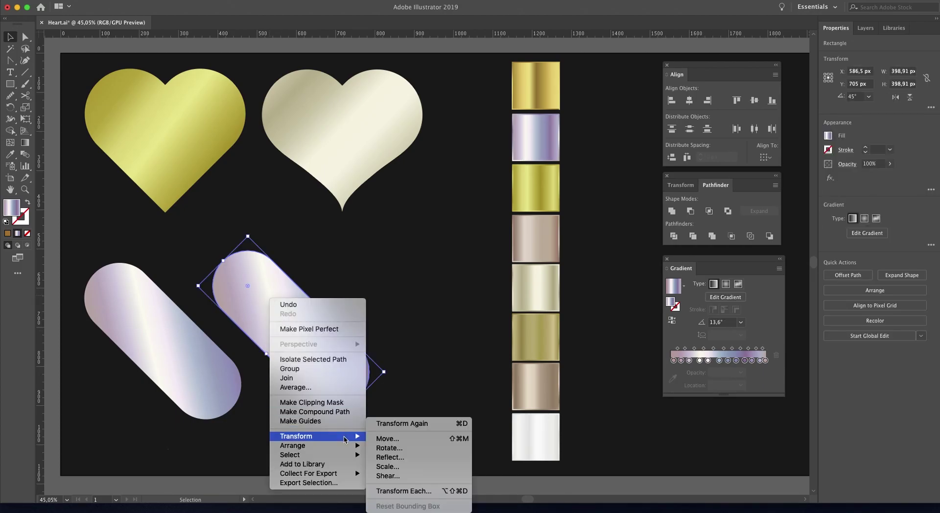
{"action": "left_click", "coordinate": [411, 457]}
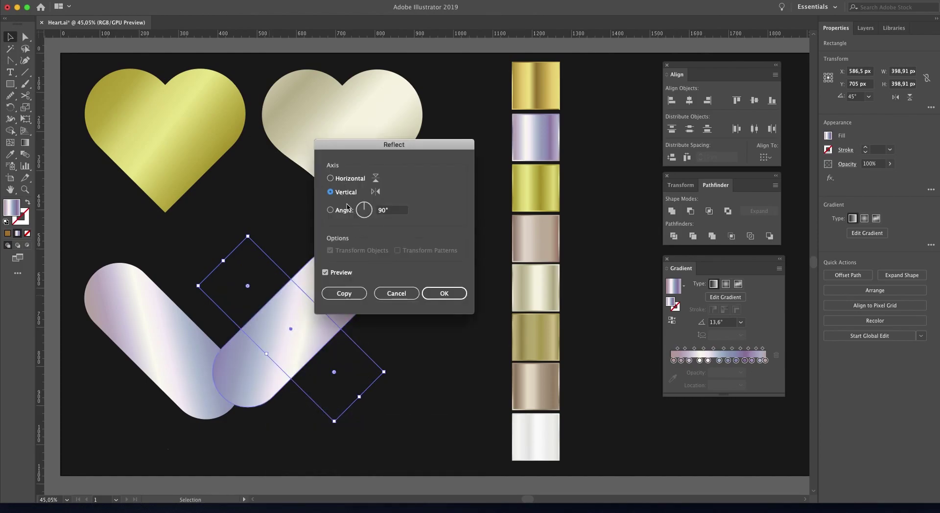
{"action": "left_click", "coordinate": [444, 296]}
{"action": "left_click", "coordinate": [447, 311]}
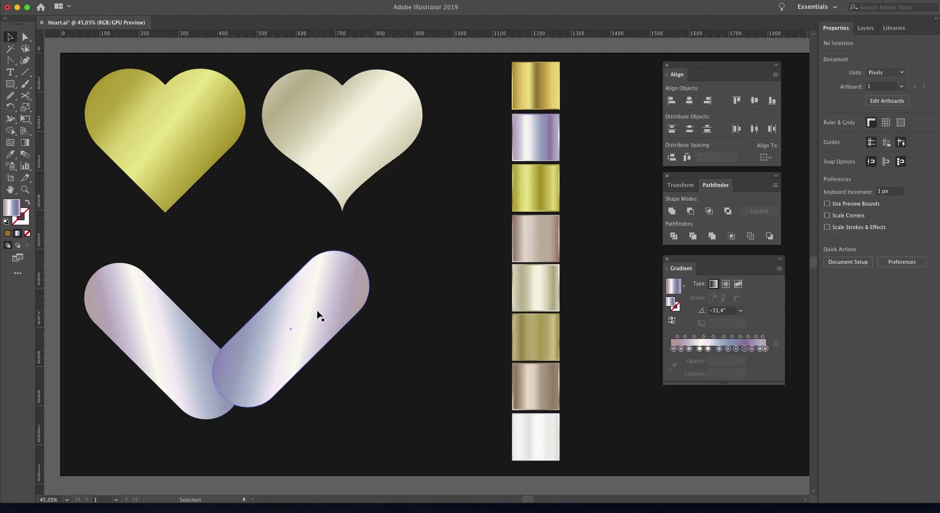
Move the reflected pill over the first to form an X, reposition it, and select both pills
{"action": "left_click_drag", "start_coordinate": [317, 311], "coordinate": [189, 321]}
{"action": "left_click", "coordinate": [277, 271]}
{"action": "left_click_drag", "start_coordinate": [277, 270], "coordinate": [147, 367]}
{"action": "left_click_drag", "start_coordinate": [165, 334], "coordinate": [267, 330]}
{"action": "left_click", "coordinate": [409, 346]}
{"action": "left_click", "coordinate": [357, 314]}
{"action": "left_click", "coordinate": [254, 328]}
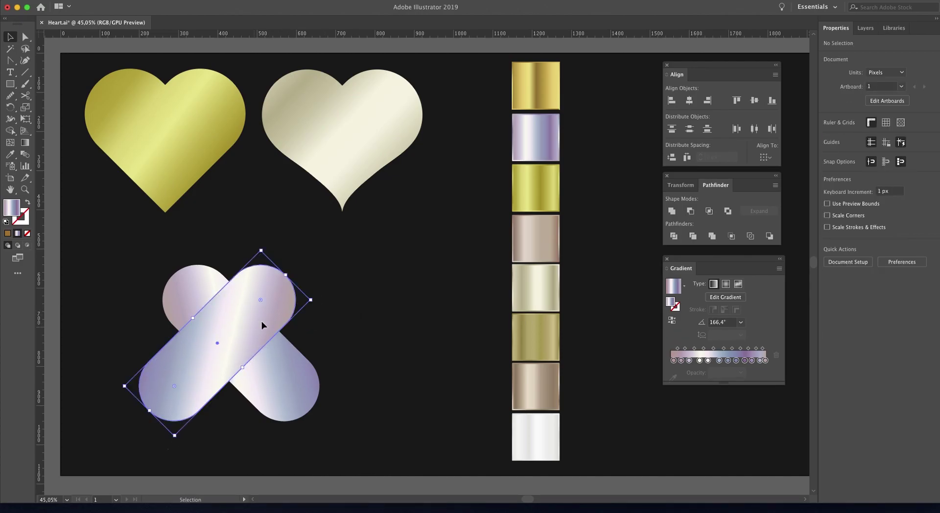
{"action": "left_click", "coordinate": [368, 318]}
{"action": "left_click_drag", "start_coordinate": [348, 260], "coordinate": [125, 416]}
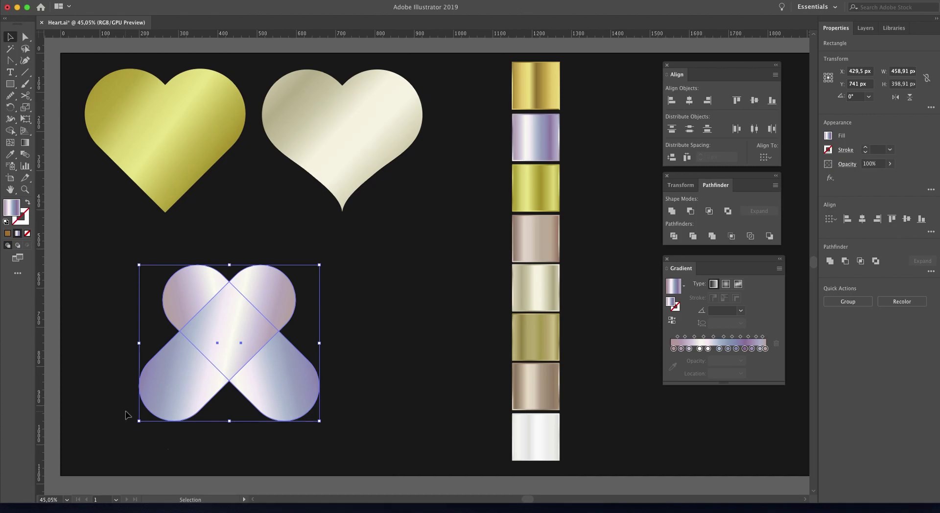
Top-align the crossed pills, then merge both upper lobes and the centre with the Shape Builder
{"action": "left_click", "coordinate": [736, 102]}
{"action": "left_click", "coordinate": [11, 131]}
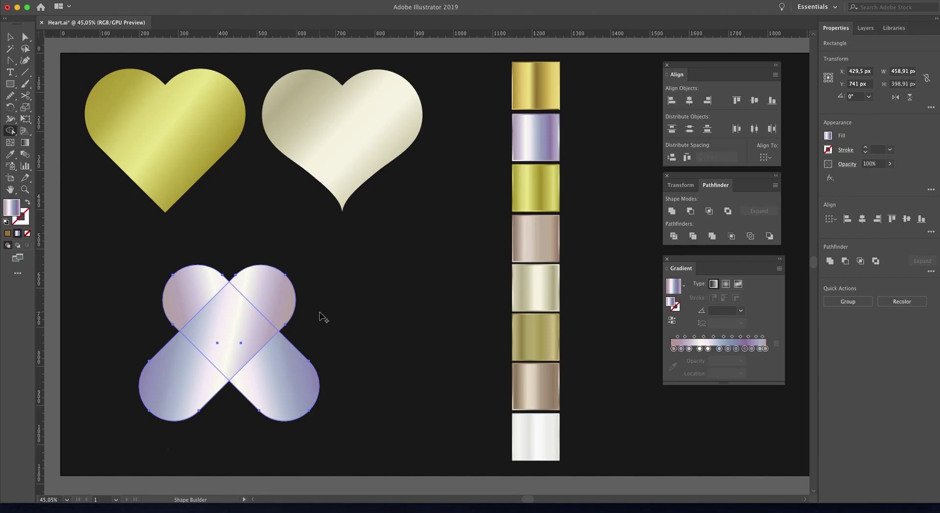
{"action": "mouse_move", "coordinate": [273, 304]}
{"action": "left_mouse_down"}
{"action": "mouse_move", "coordinate": [226, 342]}
{"action": "mouse_move", "coordinate": [192, 312]}
{"action": "left_mouse_up"}
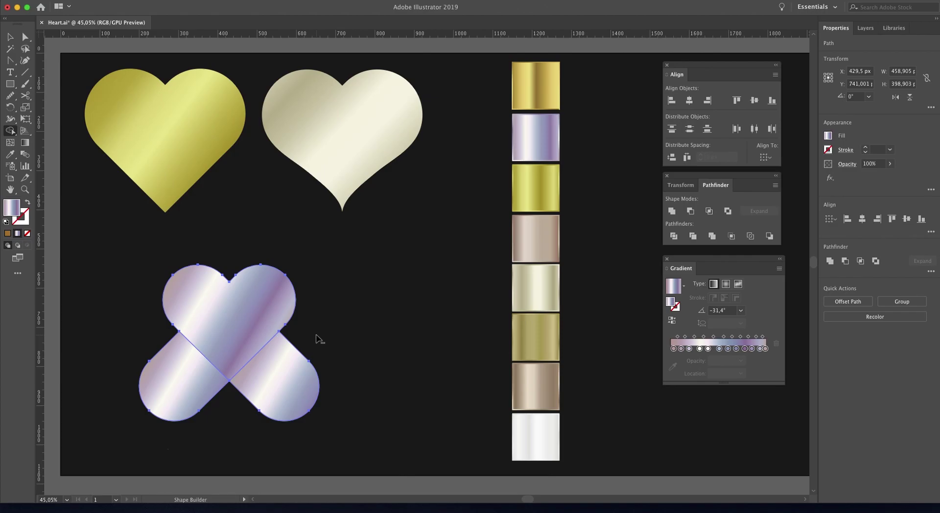
Delete the X's lower arms to leave a heart, shift it about 107 px left, and copy it right
{"action": "mouse_move", "coordinate": [294, 377]}
{"action": "left_mouse_down"}
{"action": "mouse_move", "coordinate": [268, 405]}
{"action": "mouse_move", "coordinate": [168, 390]}
{"action": "mouse_move", "coordinate": [197, 403]}
{"action": "left_mouse_up"}
{"action": "key", "text": "v"}
{"action": "left_click_drag", "start_coordinate": [254, 325], "coordinate": [202, 324]}
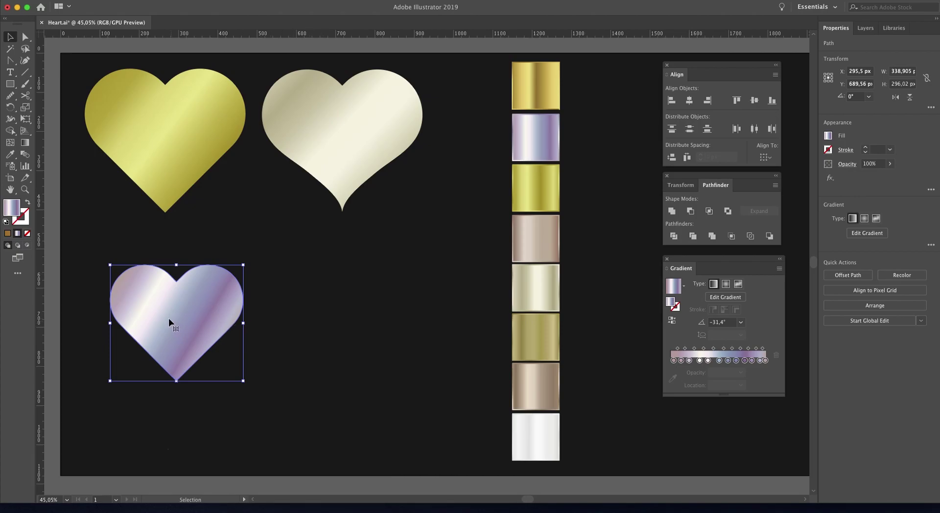
{"action": "left_click_drag", "start_coordinate": [133, 325], "coordinate": [291, 330]}
{"action": "left_click", "coordinate": [324, 424]}
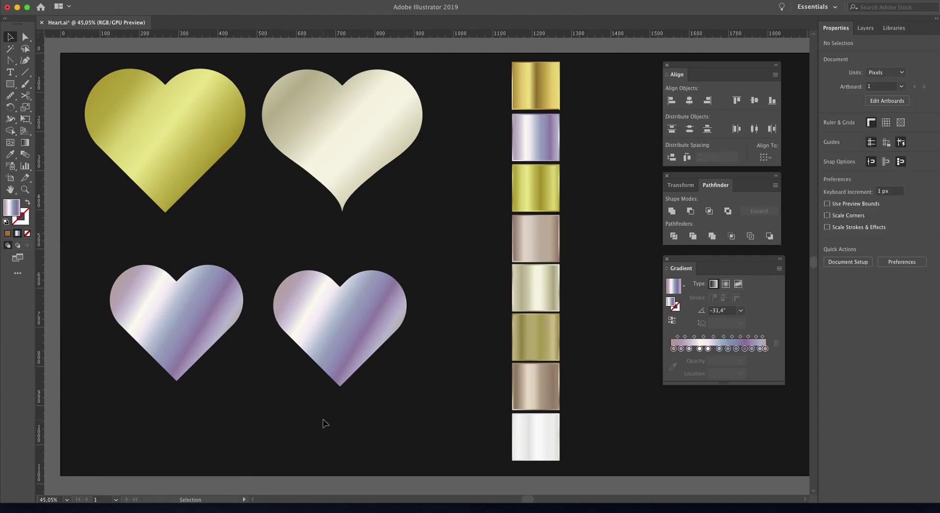
Convert the right heart's bottom anchor so its lower sides curve softly into a sharp point
{"action": "left_click", "coordinate": [333, 347]}
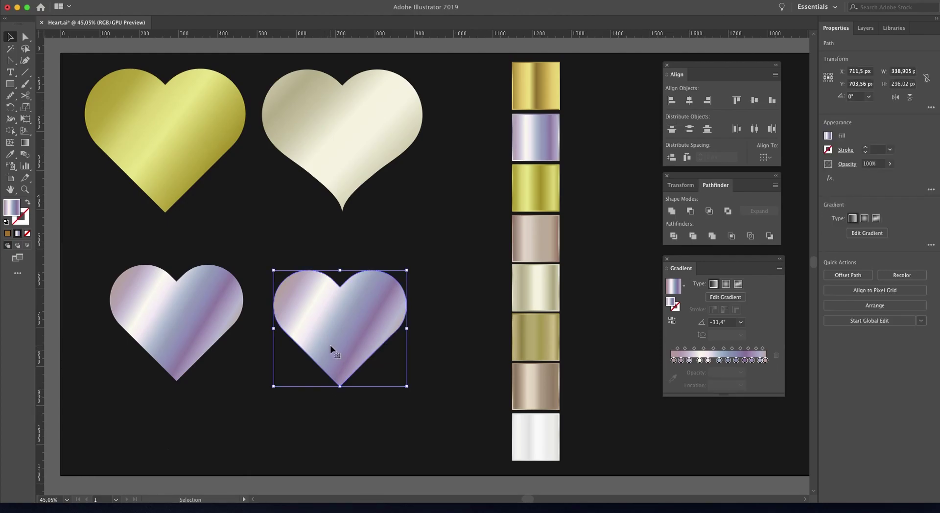
{"action": "left_click", "coordinate": [10, 63]}
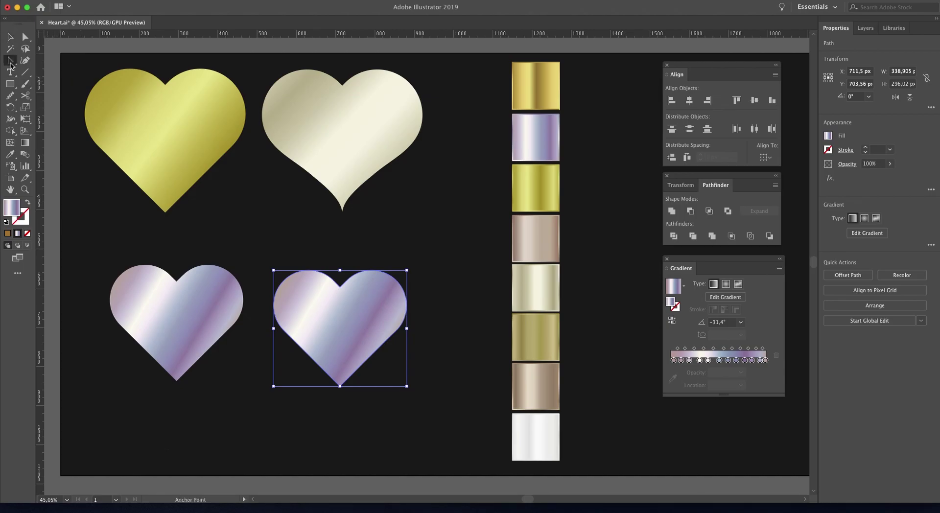
{"action": "left_click", "coordinate": [10, 64]}
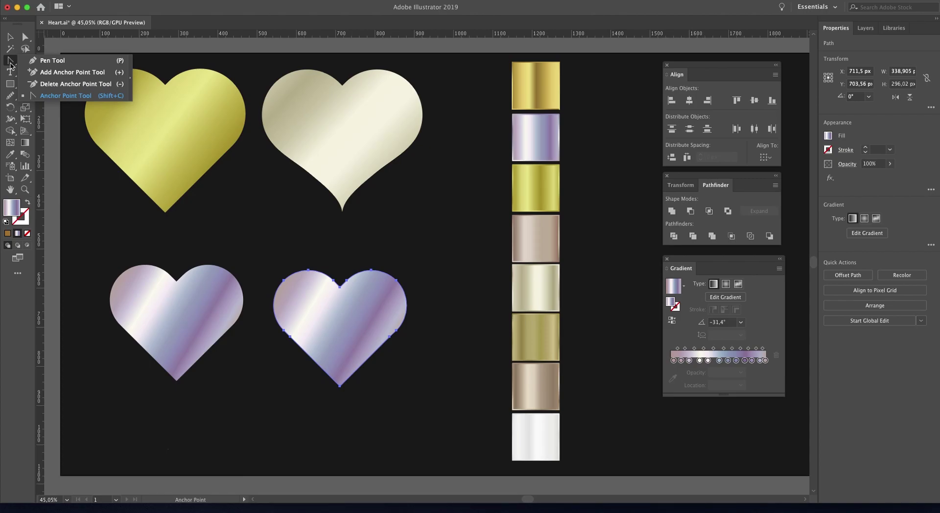
{"action": "left_click", "coordinate": [55, 96]}
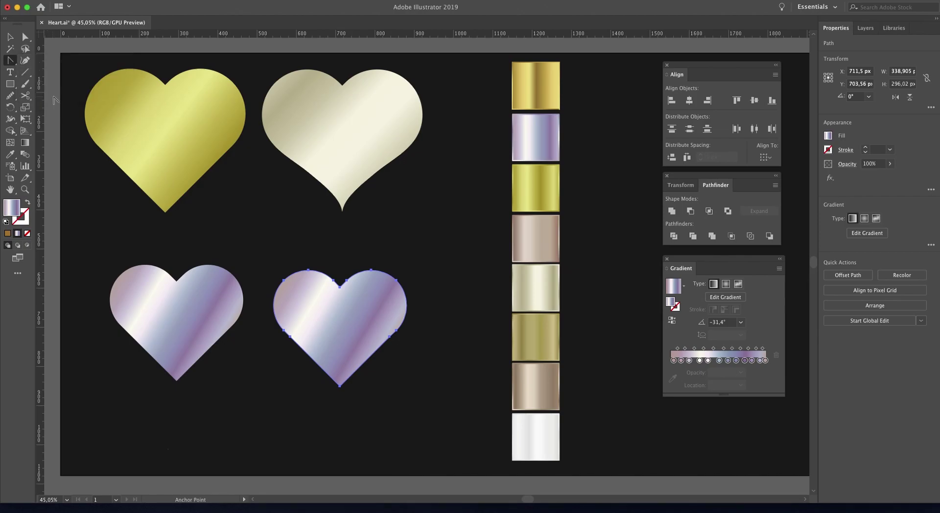
{"action": "left_click", "coordinate": [340, 386]}
{"action": "scroll", "coordinate": [325, 417], "scroll_direction": "up", "scroll_amount": 2}
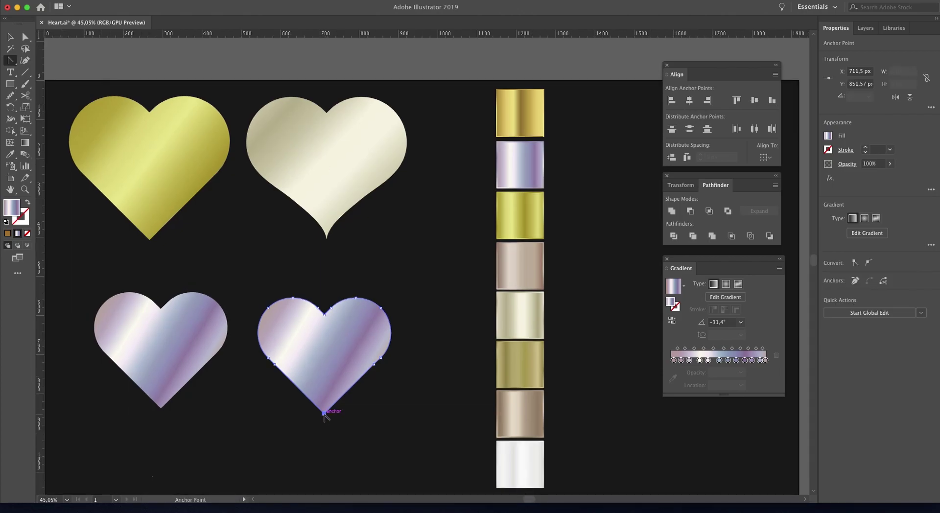
{"action": "left_click_drag", "start_coordinate": [324, 417], "coordinate": [323, 397]}
{"action": "left_click_drag", "start_coordinate": [322, 395], "coordinate": [322, 397]}
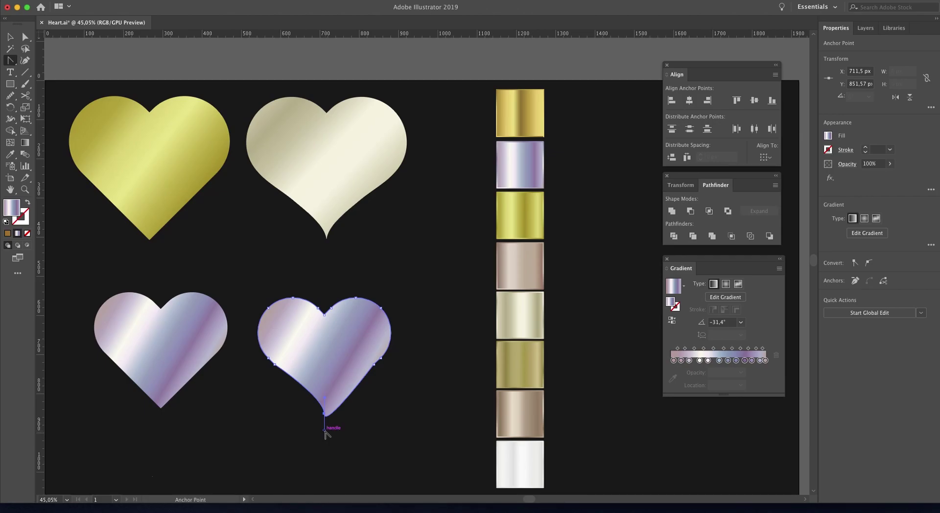
{"action": "left_click_drag", "start_coordinate": [325, 430], "coordinate": [324, 414]}
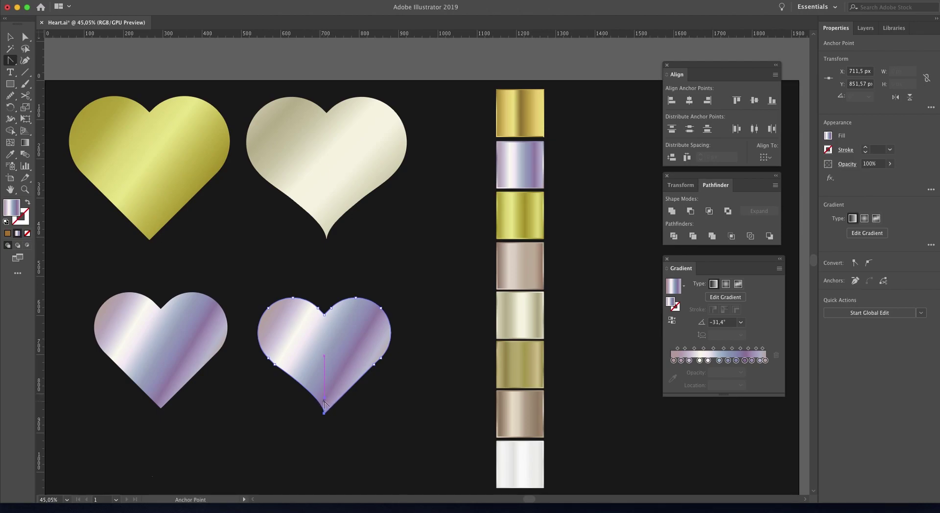
{"action": "left_click", "coordinate": [324, 399]}
{"action": "left_click", "coordinate": [323, 397]}
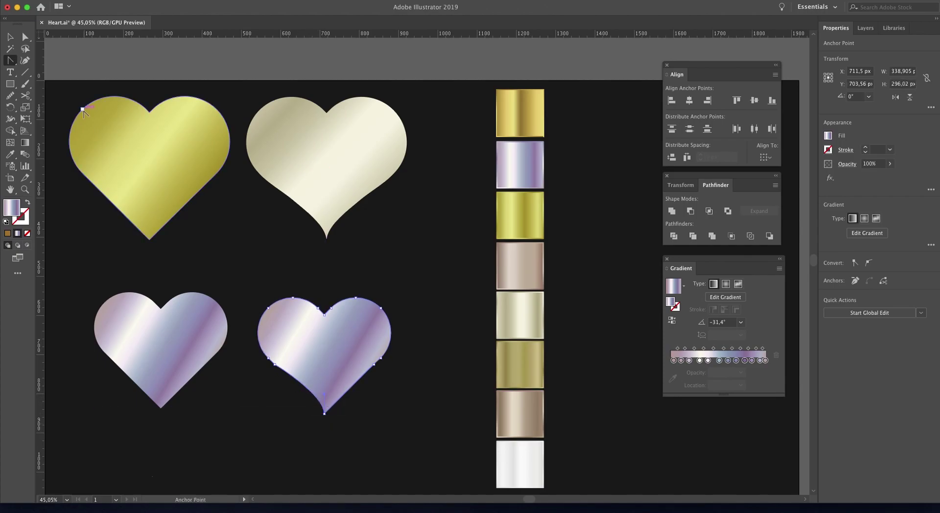
{"action": "left_click", "coordinate": [10, 38]}
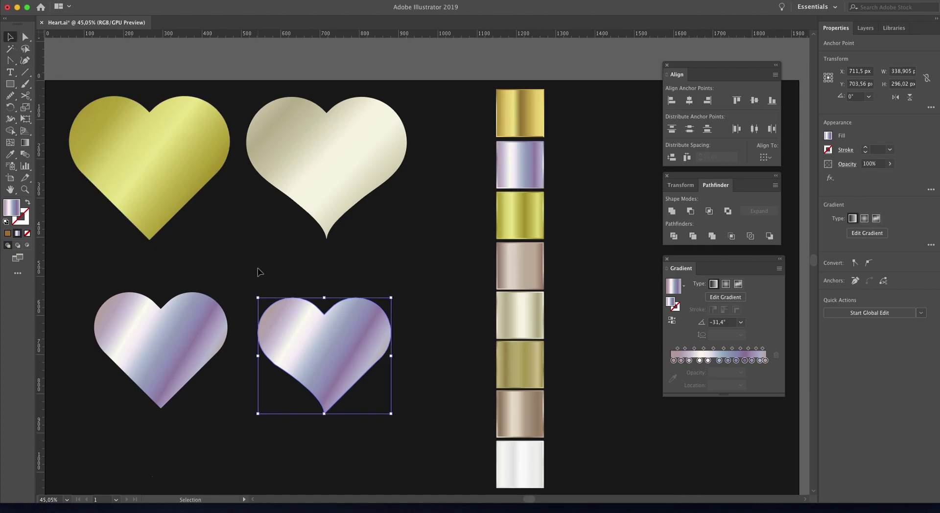
Zoom in and use the Smooth Tool to even out the duplicate heart's lower-left edge, then zoom back out
{"action": "key", "text": "super+equal"}
{"action": "key", "text": "super+equal"}
{"action": "key", "text": "super+equal"}
{"action": "key", "text": "super+equal"}
{"action": "key", "text": "v"}
{"action": "scroll", "coordinate": [260, 271], "scroll_direction": "up", "scroll_amount": 5}
{"action": "scroll", "coordinate": [261, 271], "scroll_direction": "right", "scroll_amount": 2}
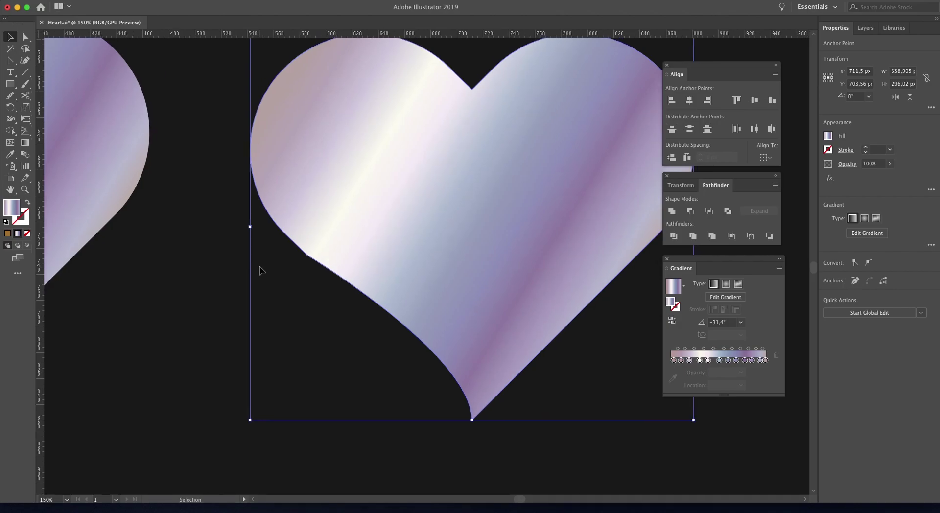
{"action": "scroll", "coordinate": [261, 271], "scroll_direction": "up", "scroll_amount": 1}
{"action": "scroll", "coordinate": [261, 271], "scroll_direction": "right", "scroll_amount": 1}
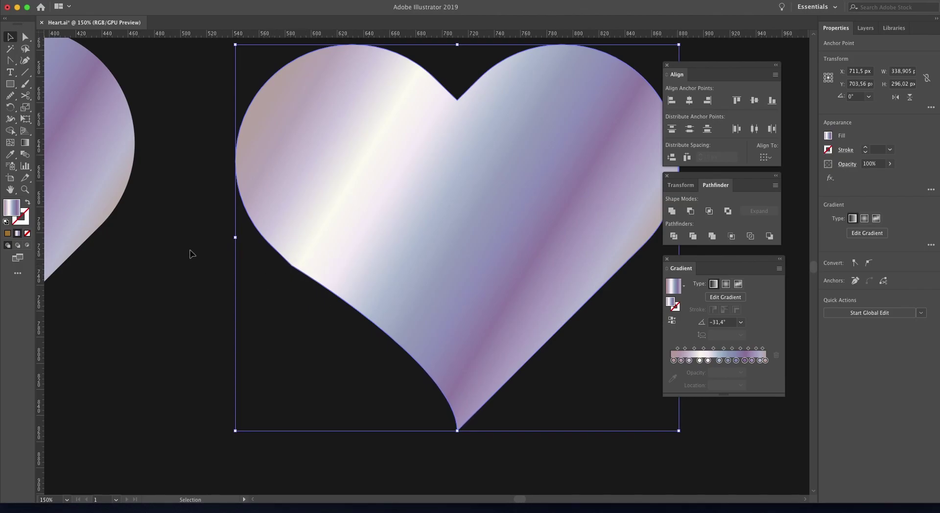
{"action": "left_click", "coordinate": [10, 97]}
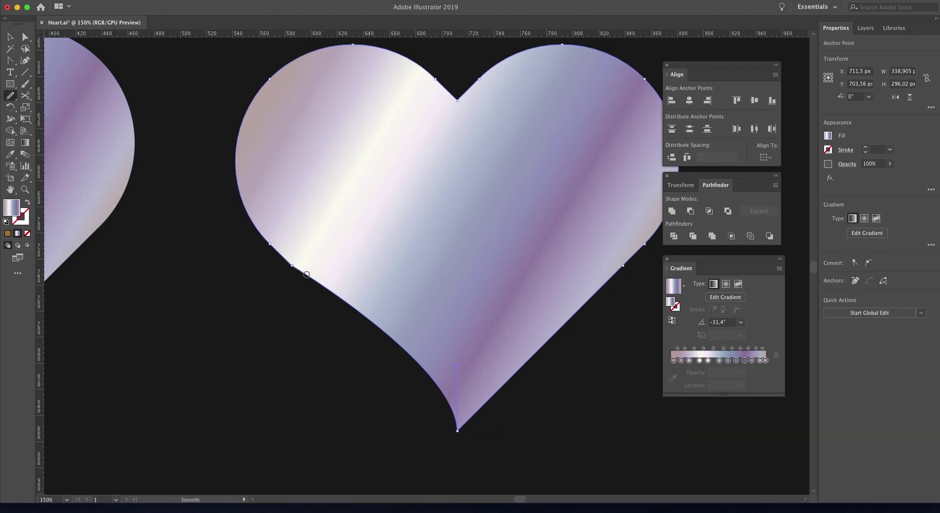
{"action": "left_click_drag", "start_coordinate": [315, 281], "coordinate": [244, 208]}
{"action": "left_click", "coordinate": [10, 37]}
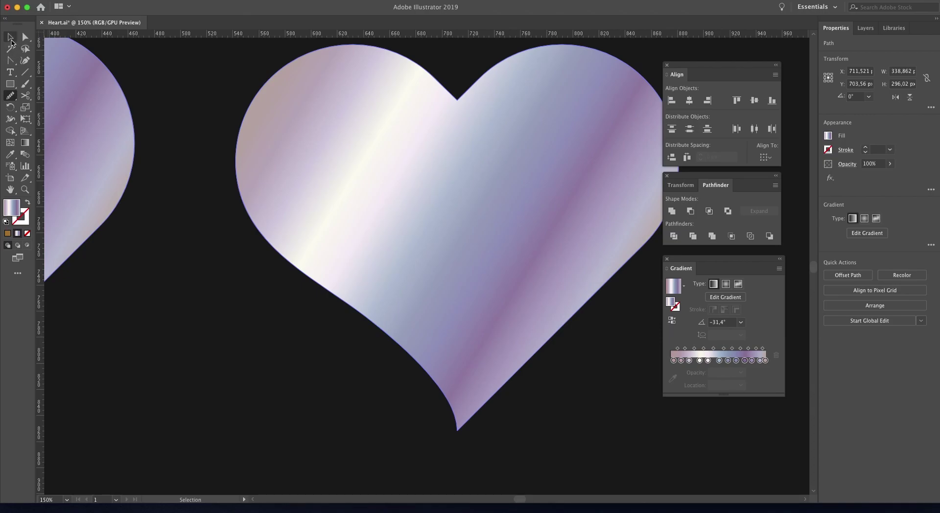
{"action": "left_click", "coordinate": [174, 267]}
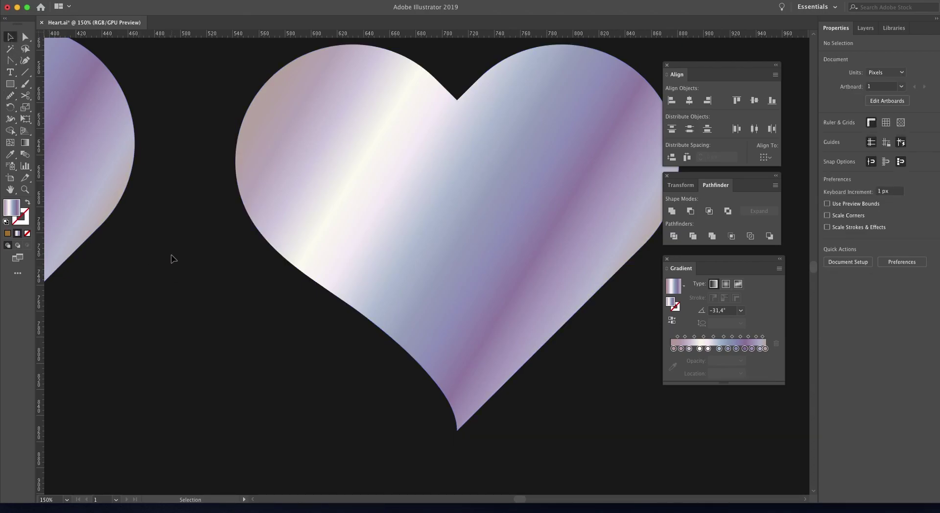
{"action": "key", "text": "super+minus"}
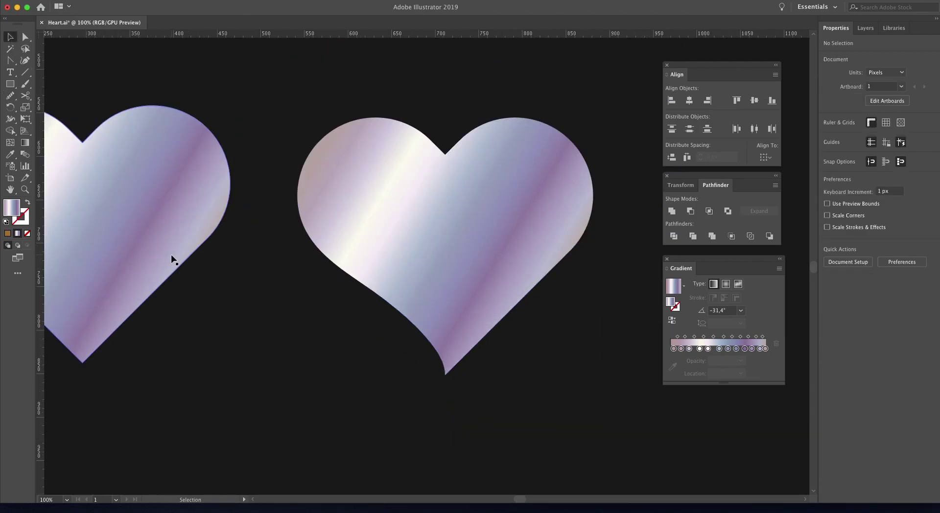
Draw a vertical line through the heart's top notch and select it together with the heart
{"action": "left_click", "coordinate": [25, 73]}
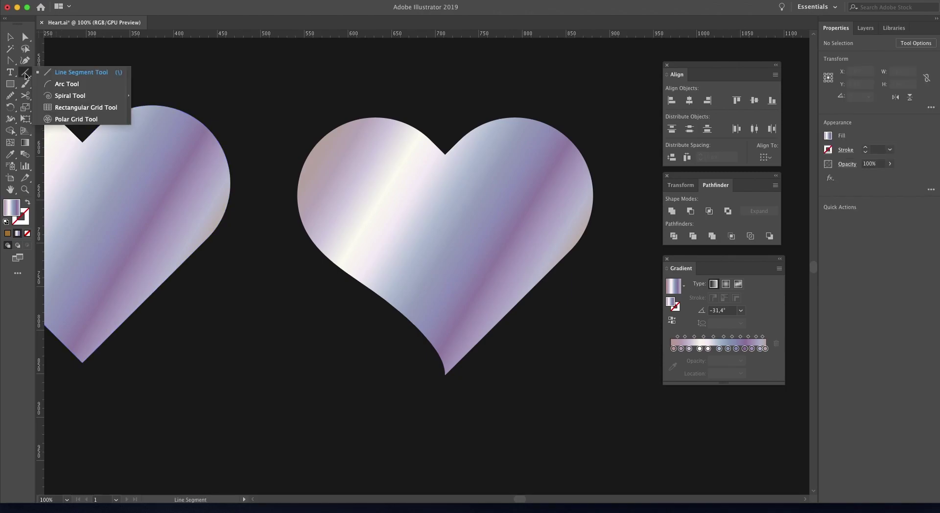
{"action": "left_click", "coordinate": [25, 77]}
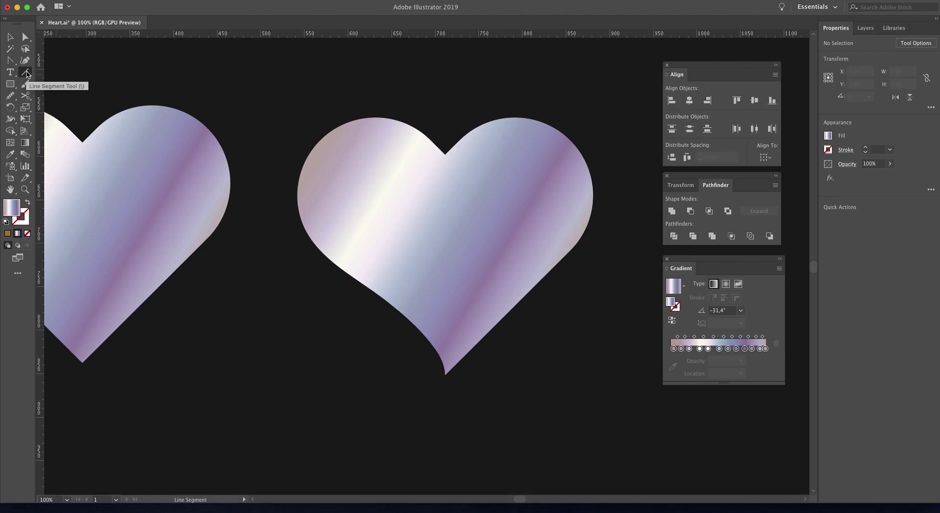
{"action": "left_click_drag", "start_coordinate": [444, 247], "coordinate": [454, 439]}
{"action": "key", "text": "v"}
{"action": "left_click_drag", "start_coordinate": [296, 92], "coordinate": [607, 406]}
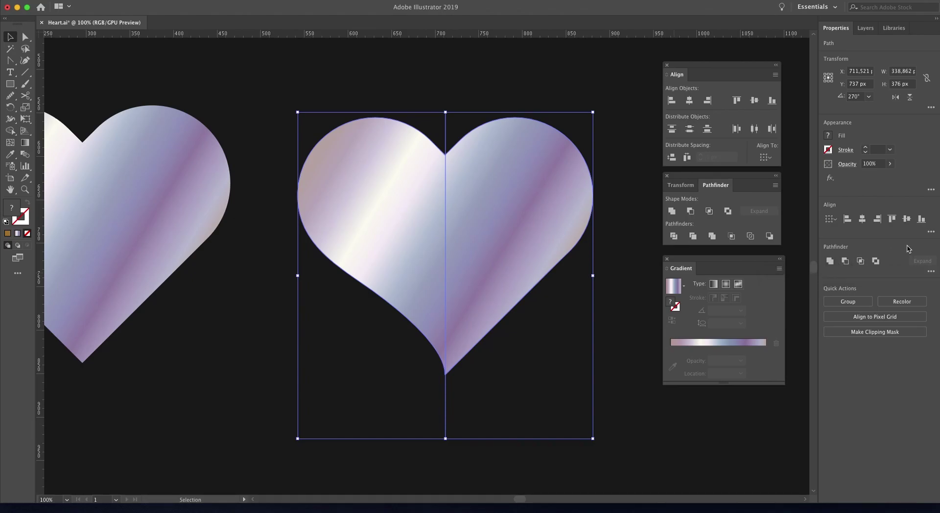
Divide the heart along the line with Pathfinder, ungroup the pieces, and delete the right half
{"action": "left_click", "coordinate": [673, 236]}
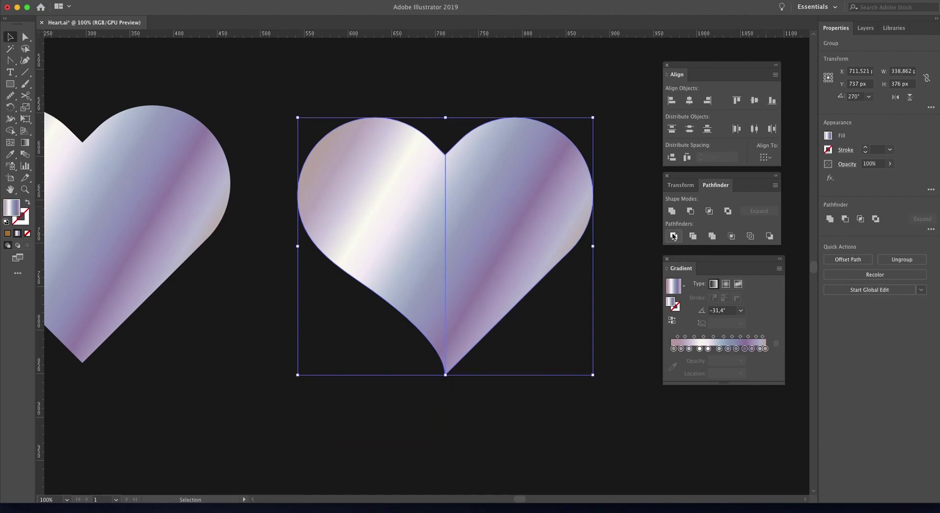
{"action": "right_click", "coordinate": [423, 201]}
{"action": "left_click", "coordinate": [447, 279]}
{"action": "left_click", "coordinate": [548, 391]}
{"action": "left_click", "coordinate": [480, 241]}
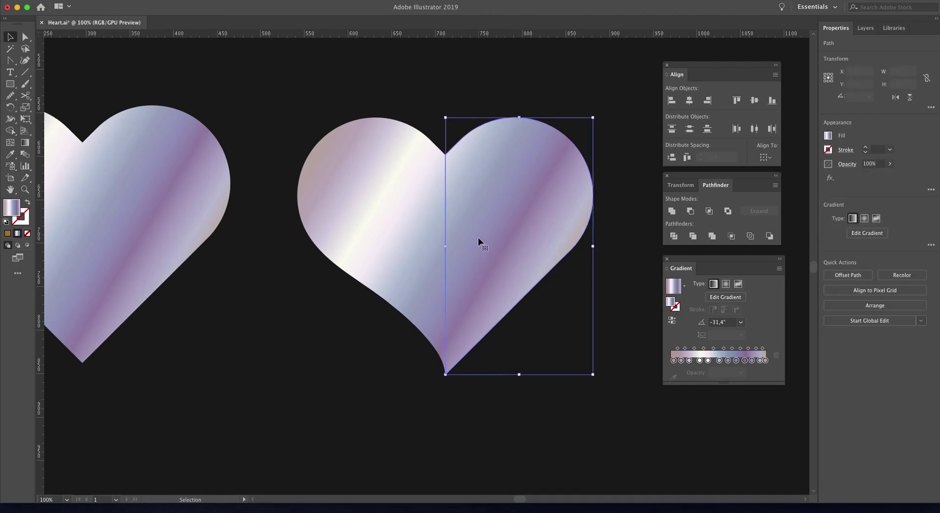
{"action": "key", "text": "Delete"}
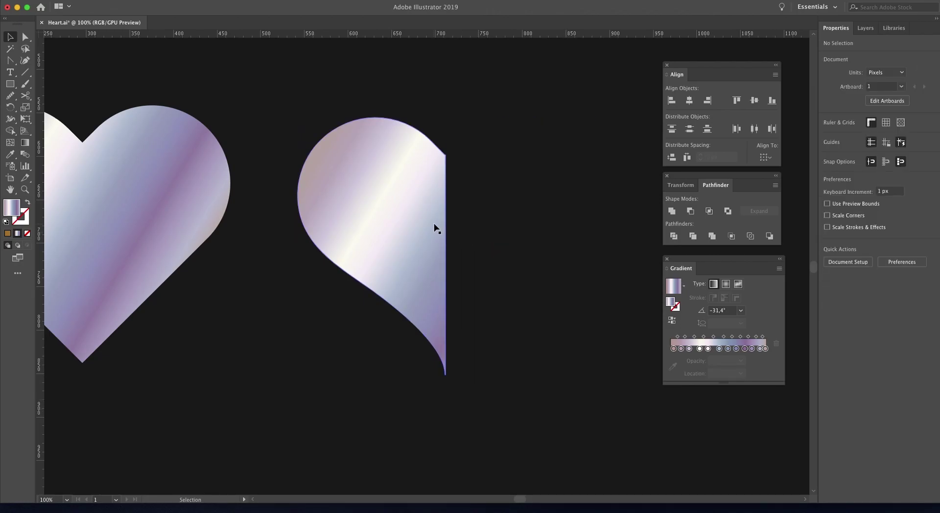
Copy the left half-heart, reflect the copy vertically, and butt it against the left half
{"action": "left_click", "coordinate": [434, 227]}
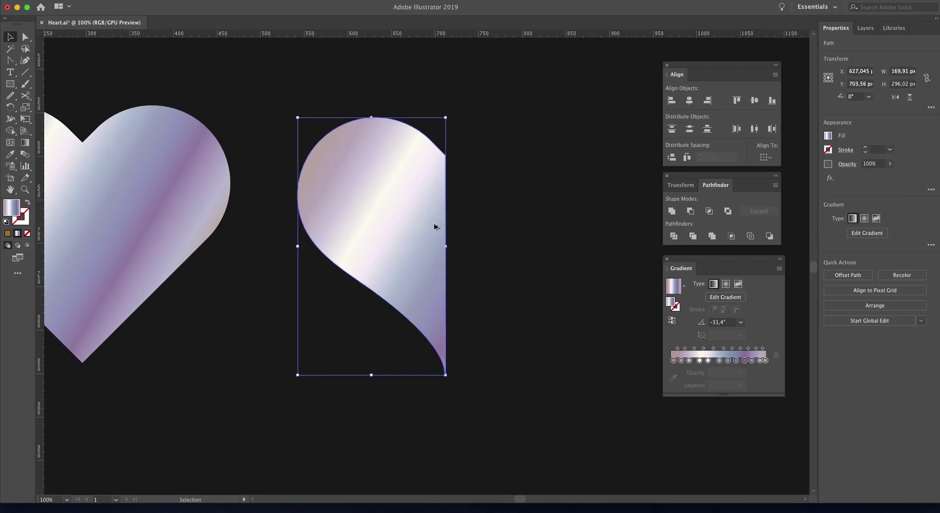
{"action": "left_click_drag", "start_coordinate": [376, 204], "coordinate": [534, 210]}
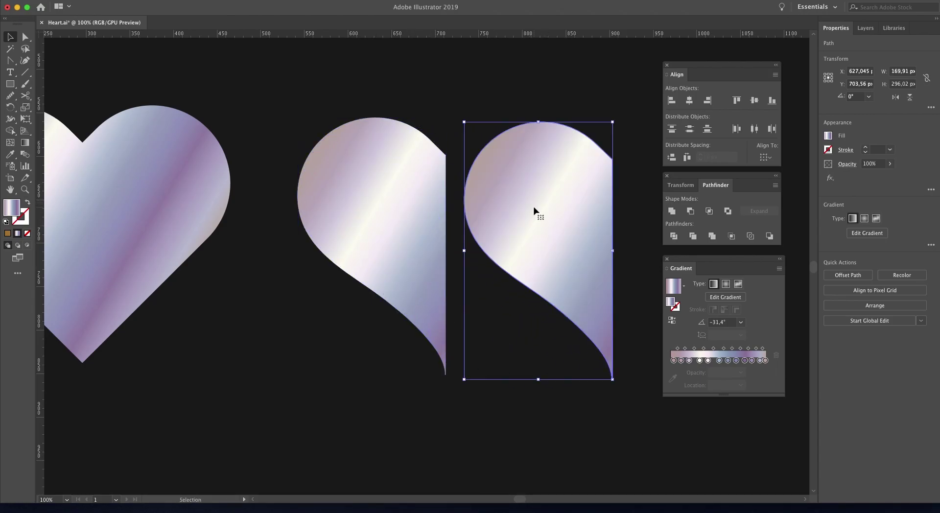
{"action": "right_click", "coordinate": [528, 205]}
{"action": "mouse_move", "coordinate": [585, 348]}
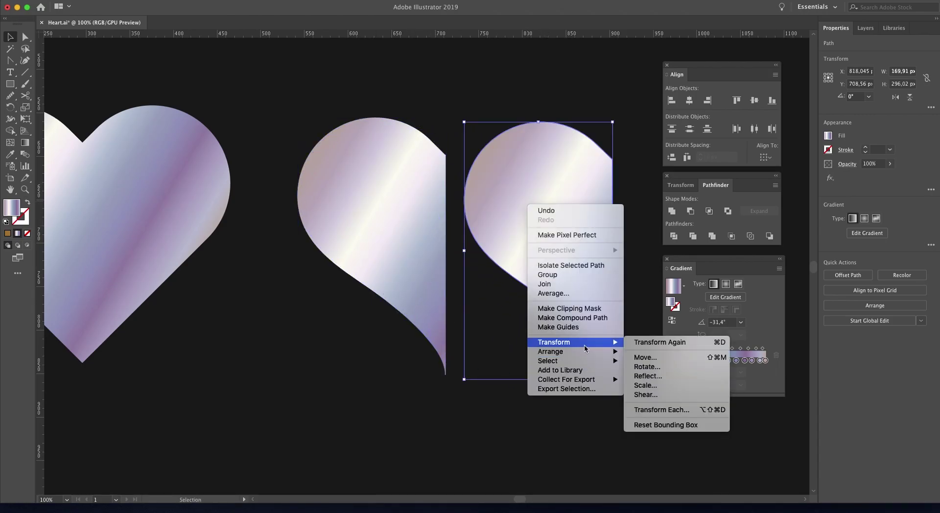
{"action": "left_click", "coordinate": [643, 376]}
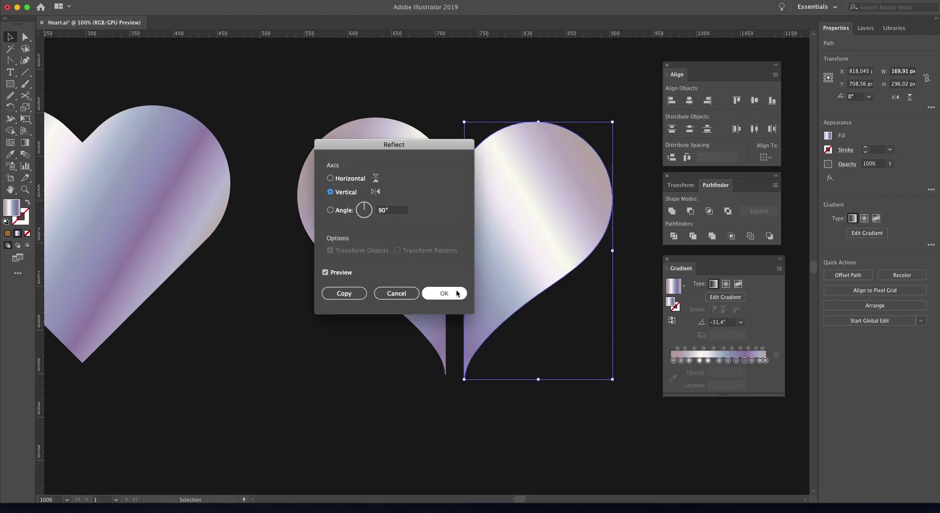
{"action": "left_click", "coordinate": [456, 293]}
{"action": "left_click", "coordinate": [553, 423]}
{"action": "left_click_drag", "start_coordinate": [505, 246], "coordinate": [488, 242]}
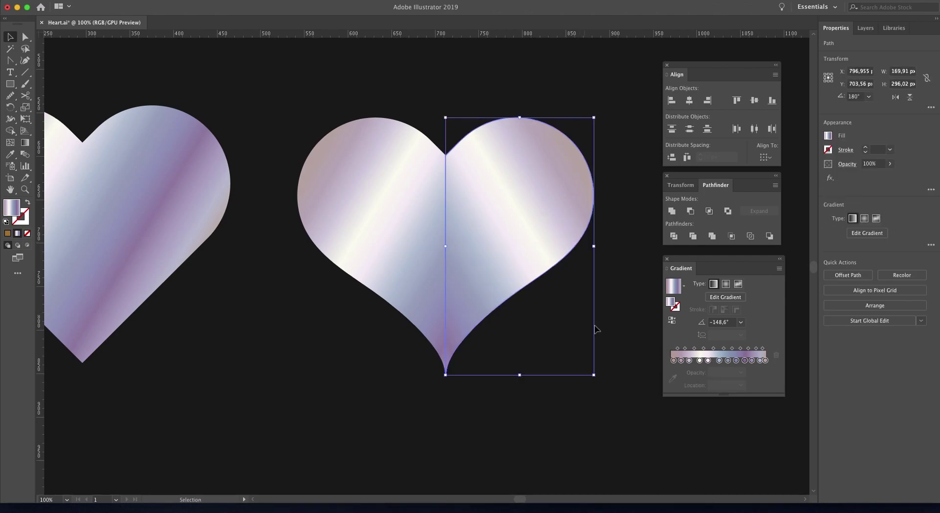
{"action": "left_click", "coordinate": [581, 424]}
Merge both halves into one heart with the Shape Builder Tool and zoom out to the whole artboard
{"action": "left_click_drag", "start_coordinate": [587, 110], "coordinate": [311, 363]}
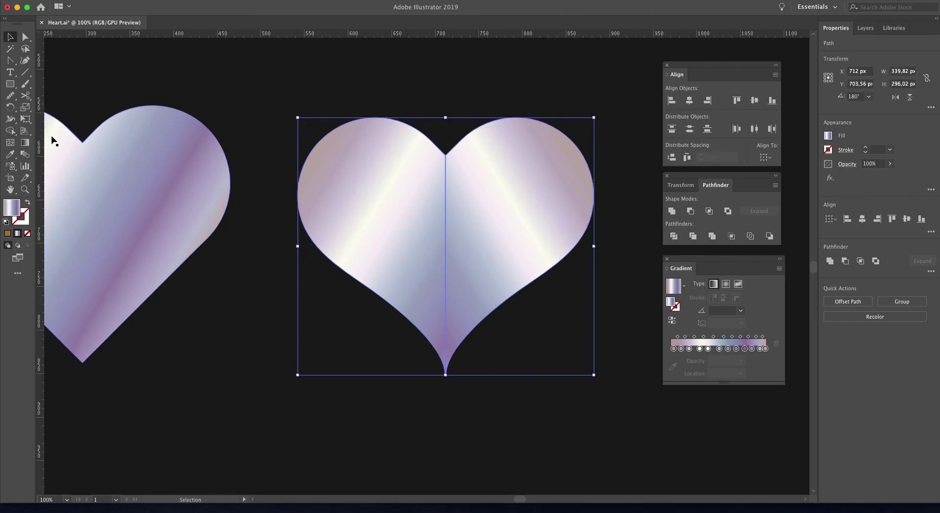
{"action": "left_click", "coordinate": [11, 133]}
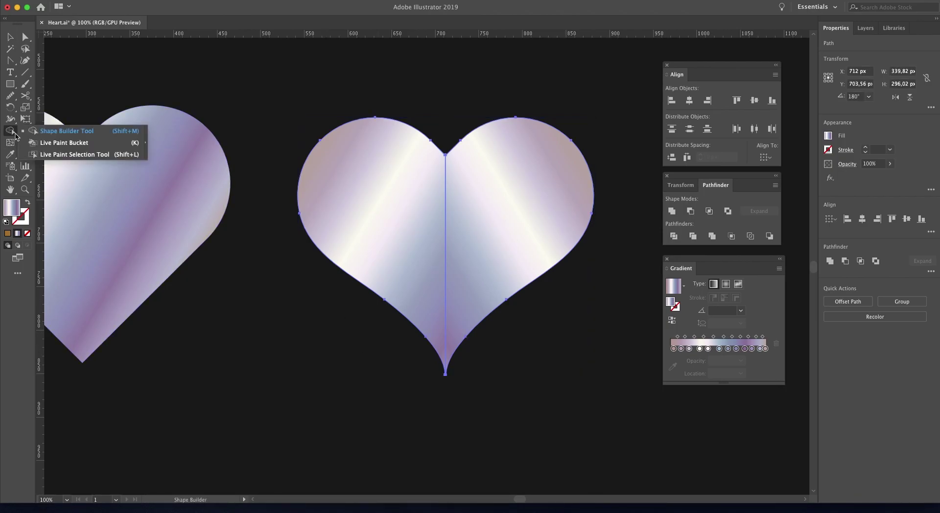
{"action": "left_click", "coordinate": [49, 125]}
{"action": "left_click_drag", "start_coordinate": [343, 165], "coordinate": [528, 227]}
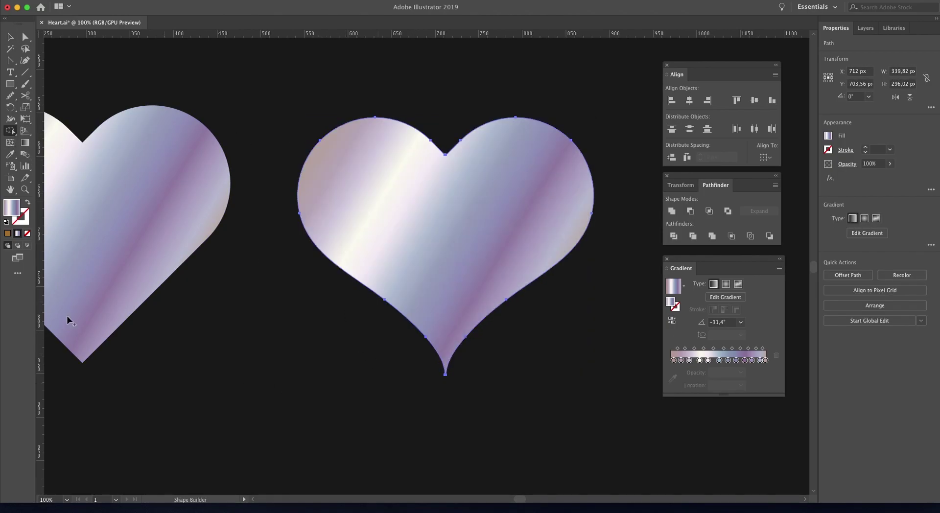
{"action": "left_click", "coordinate": [9, 37]}
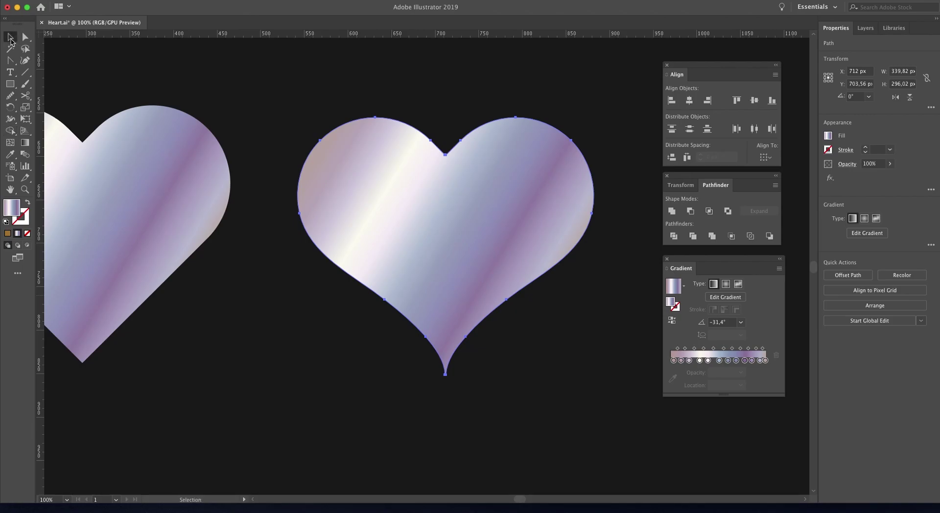
{"action": "left_click", "coordinate": [326, 108]}
{"action": "key", "text": "super+0"}
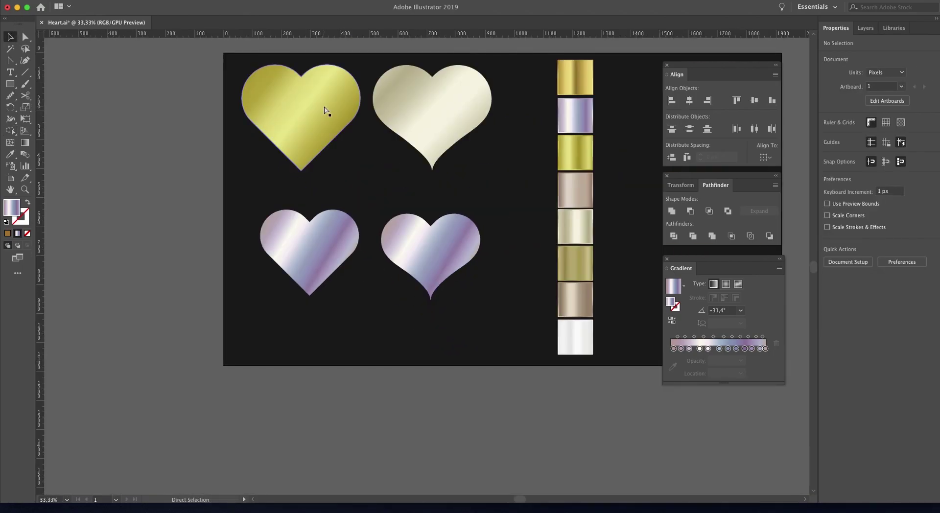